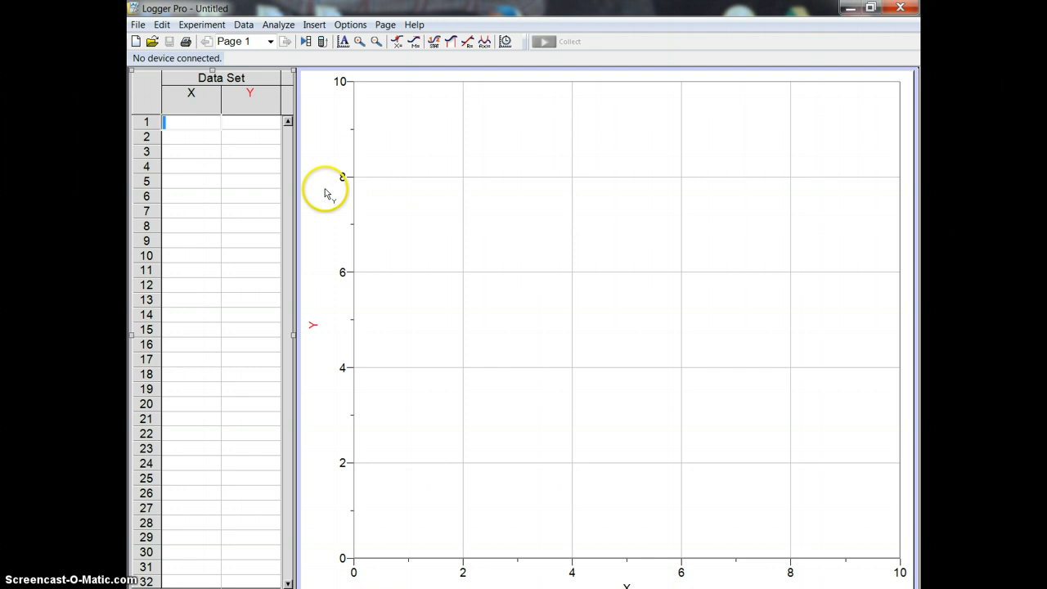
# Insert the movie IMG_0056 from the video physics folder inside Physics Folders on Google Drive.
pyautogui.click(312, 26)
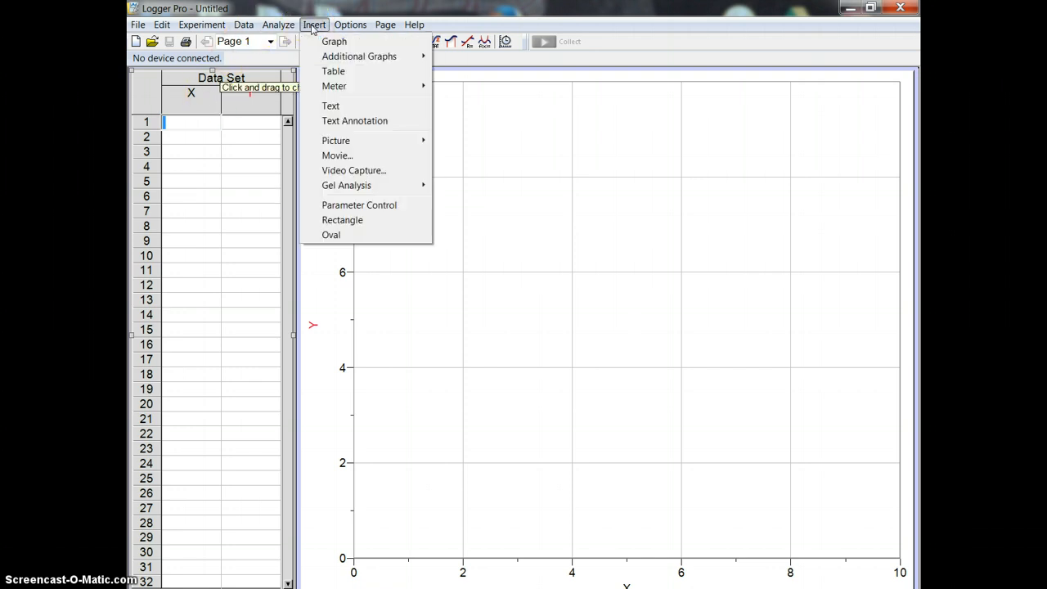
pyautogui.click(330, 155)
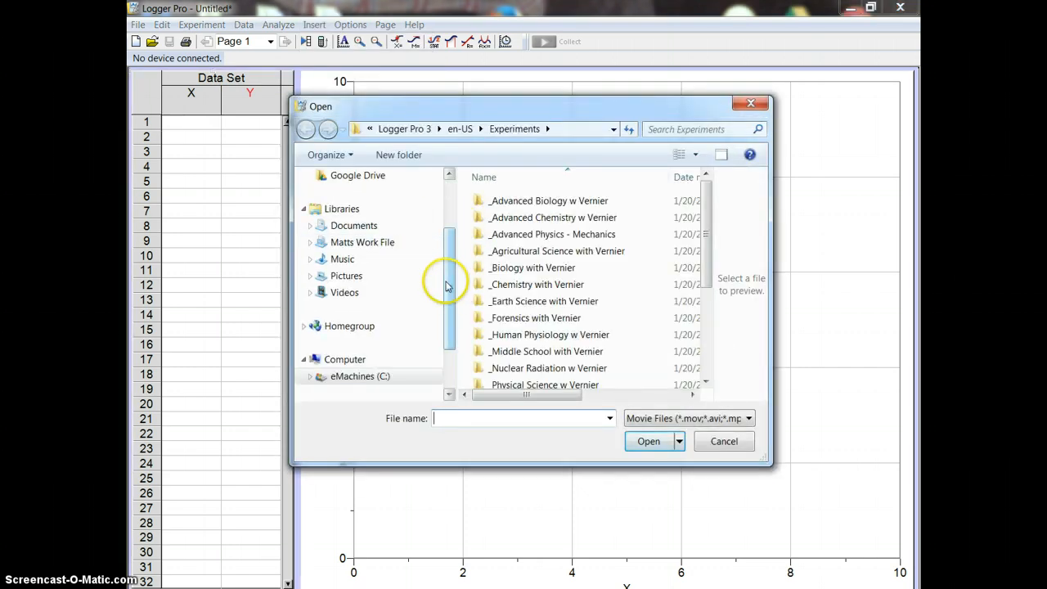
pyautogui.moveTo(446, 285); pyautogui.dragTo(450, 221)
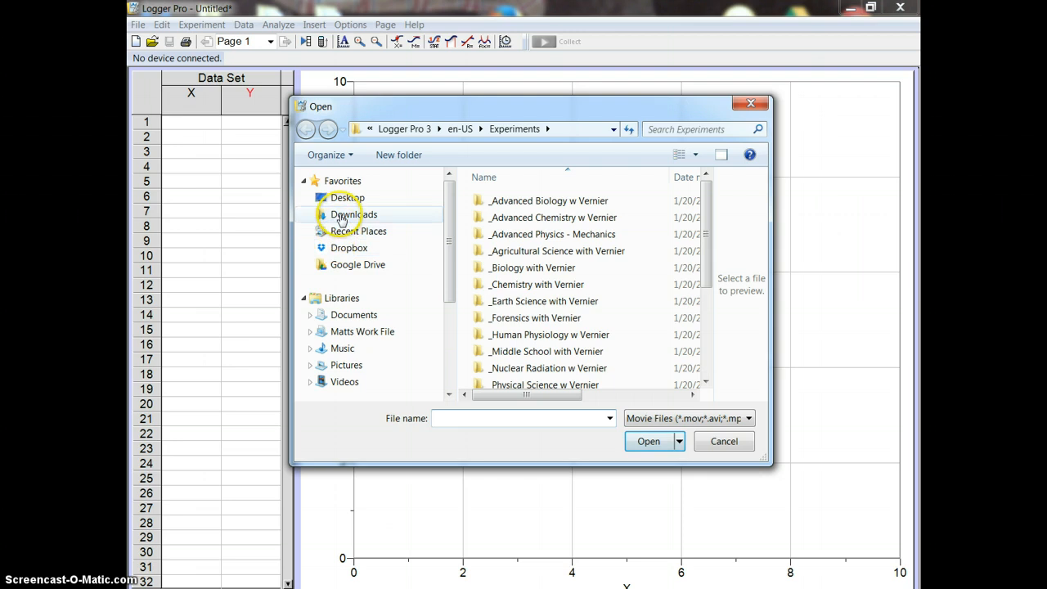
pyautogui.click(342, 265)
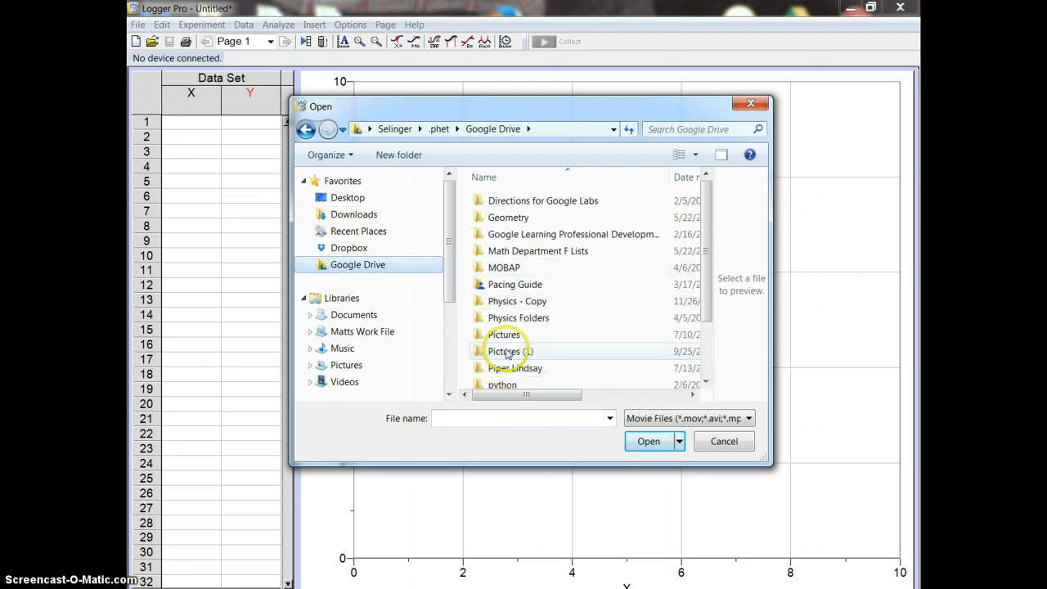
pyautogui.click(503, 320)
pyautogui.doubleClick(502, 321)
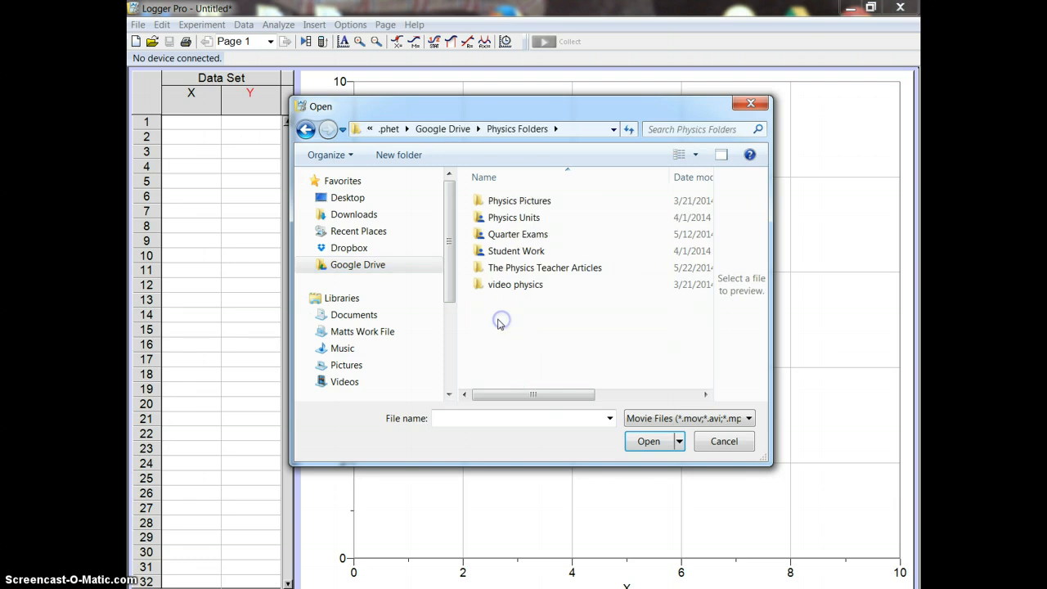
pyautogui.doubleClick(502, 286)
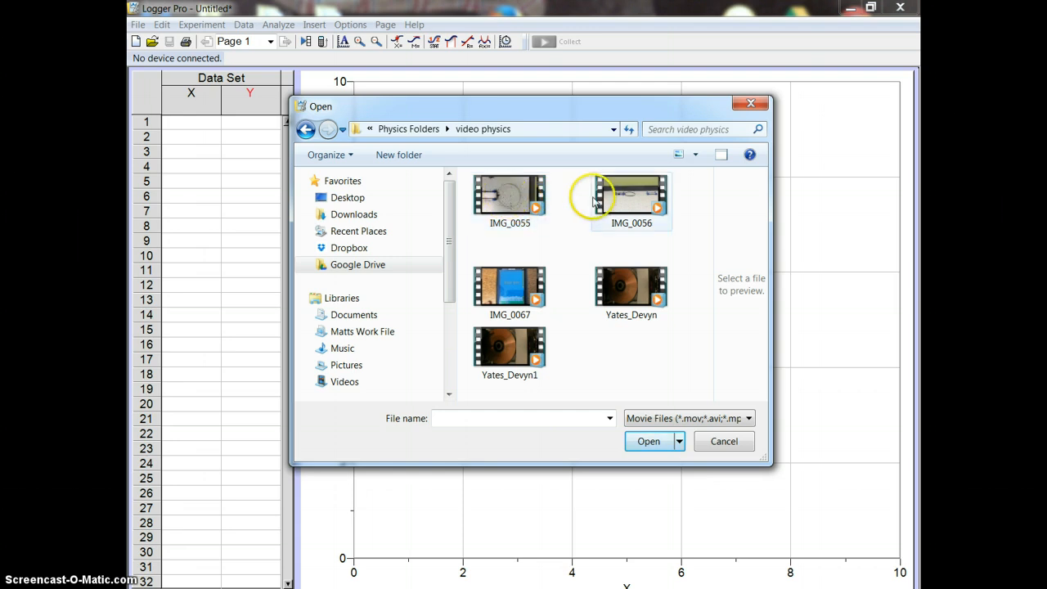
pyautogui.click(627, 202)
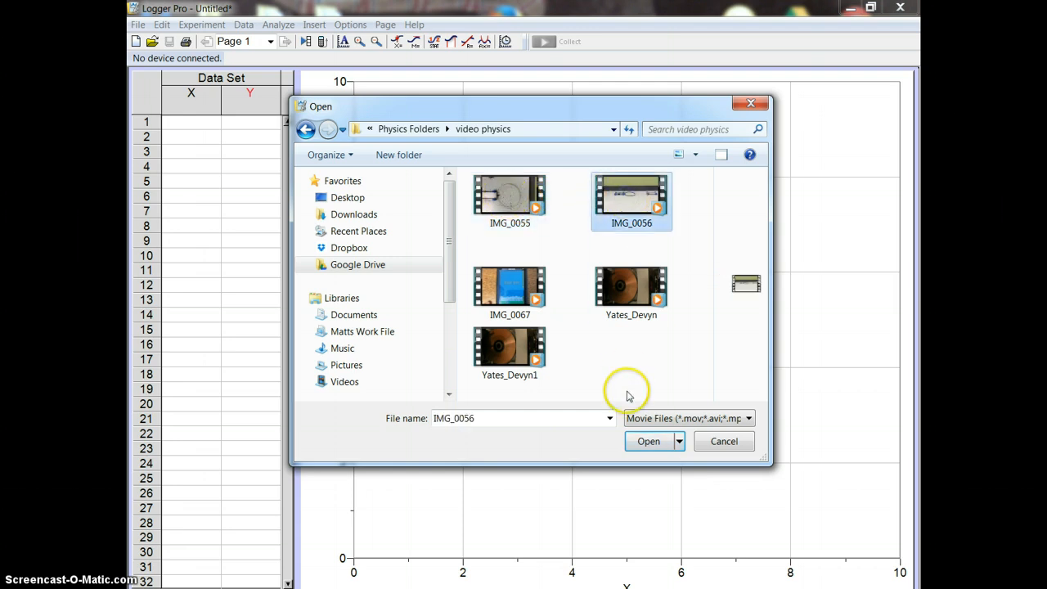
pyautogui.click(648, 440)
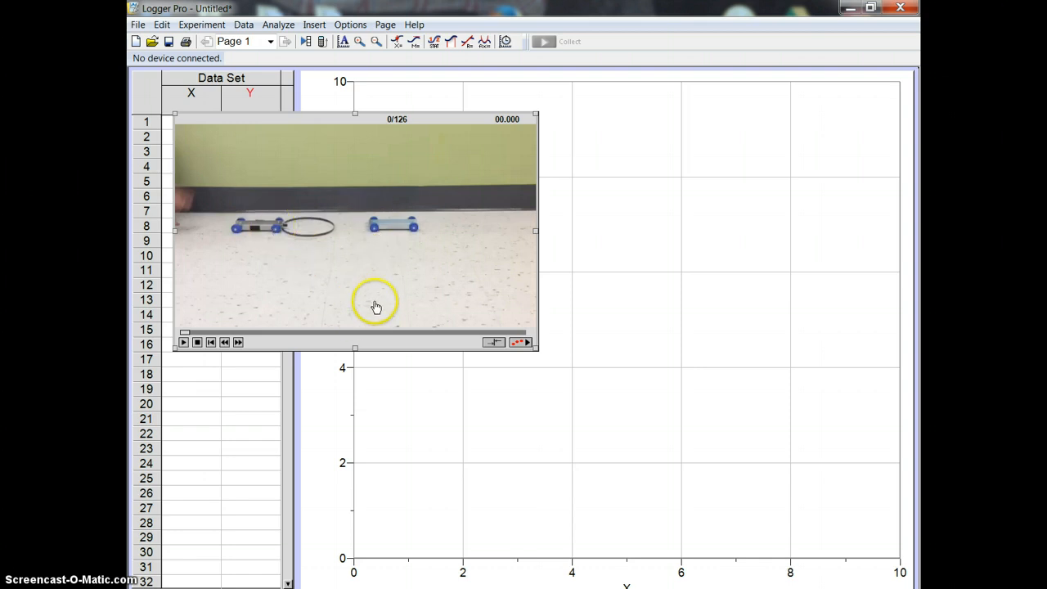
# Enable video analysis for the movie and place the origin at the left wheel of the left cart, with a horizontal x-axis.
pyautogui.click(527, 343)
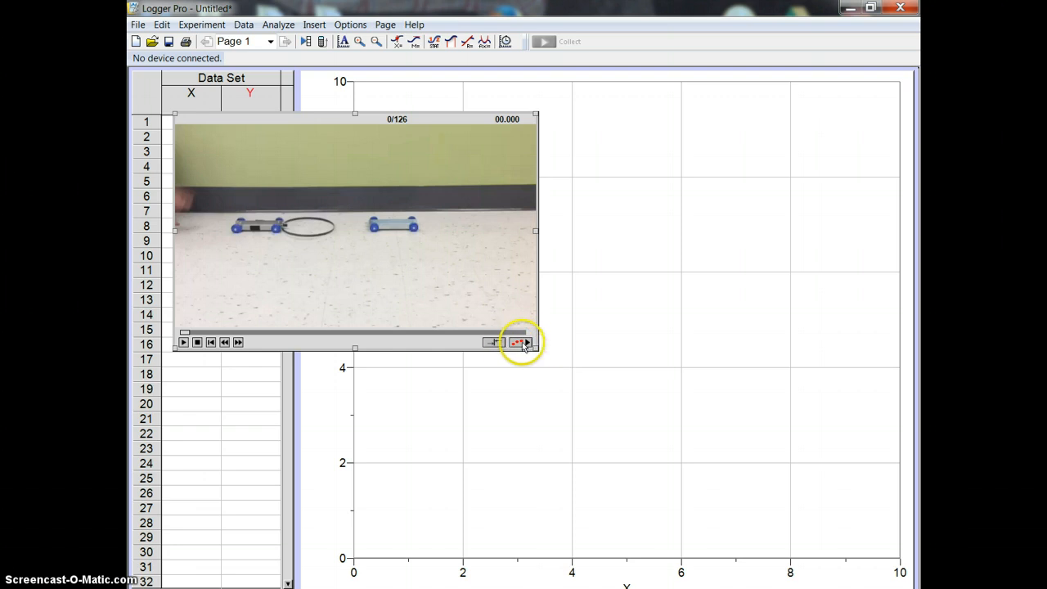
pyautogui.click(524, 343)
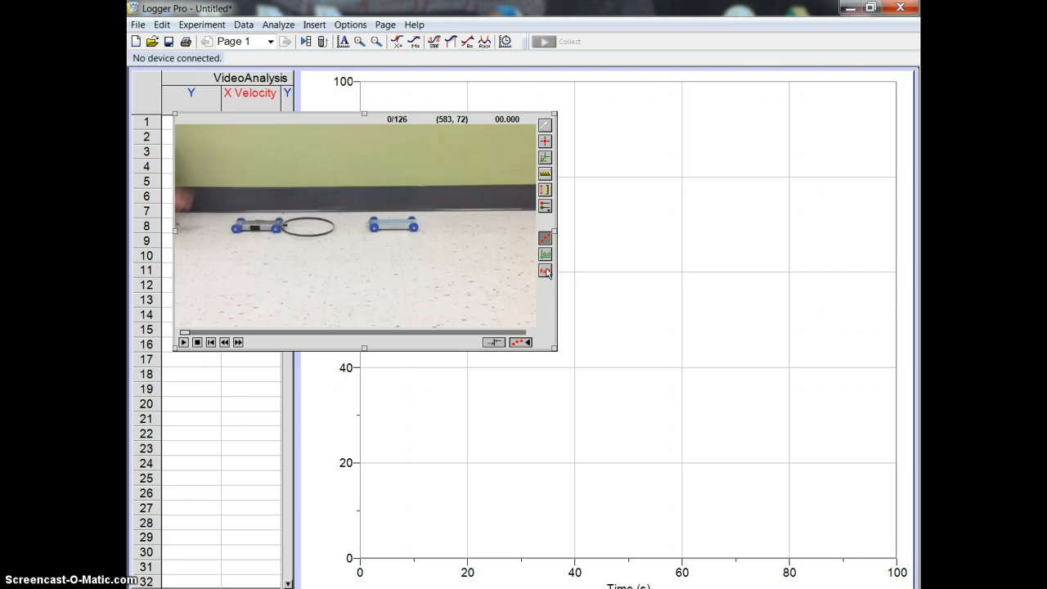
pyautogui.click(545, 161)
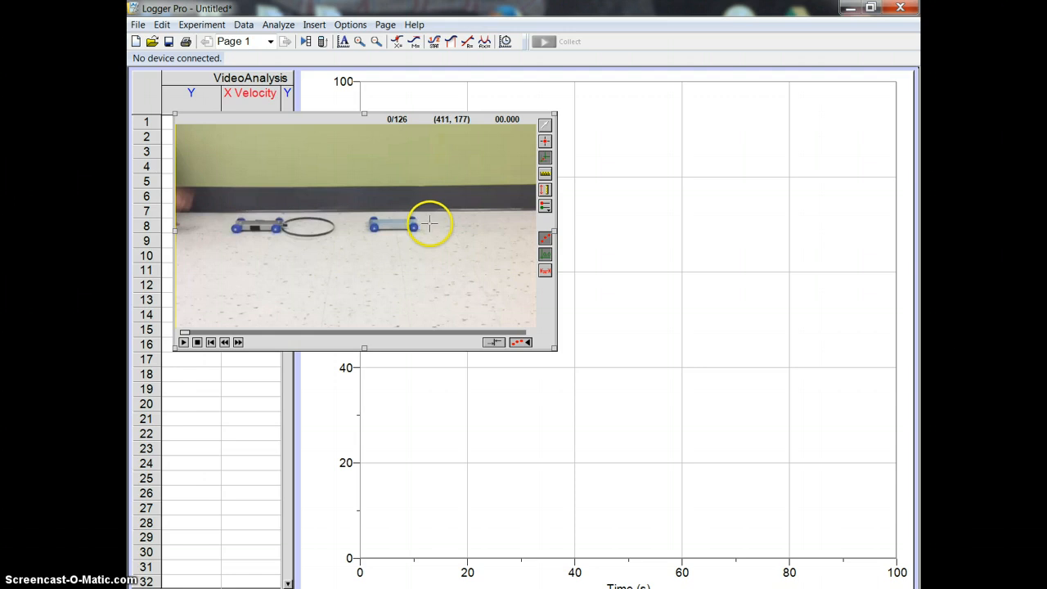
pyautogui.click(235, 229)
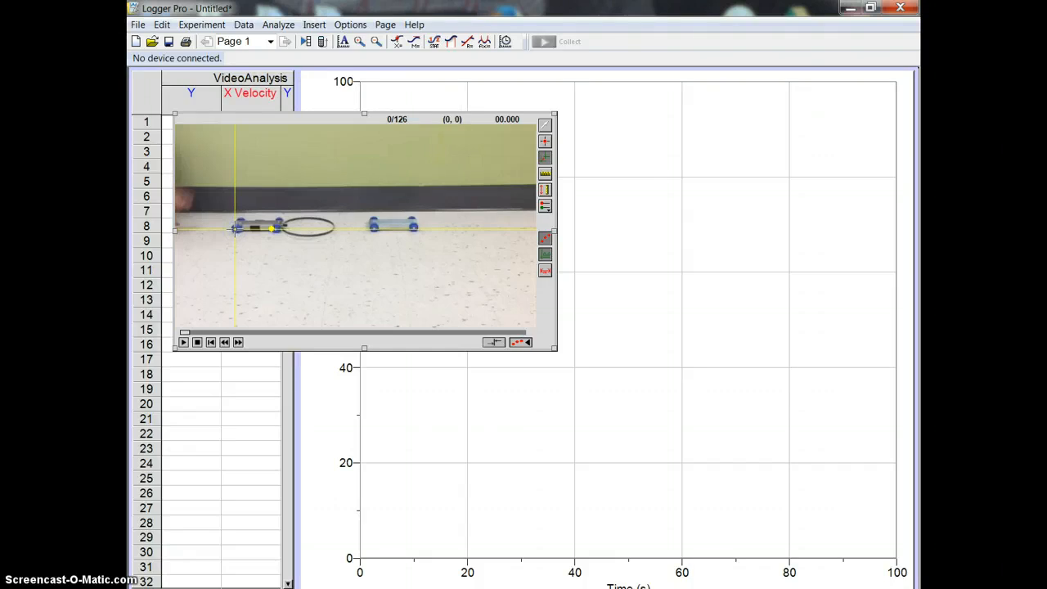
pyautogui.moveTo(235, 228)
pyautogui.mouseDown()
pyautogui.moveTo(476, 227)
pyautogui.moveTo(296, 226)
pyautogui.moveTo(276, 211)
pyautogui.moveTo(410, 207)
pyautogui.moveTo(404, 236)
pyautogui.moveTo(278, 240)
pyautogui.moveTo(344, 237)
pyautogui.mouseUp()
pyautogui.moveTo(272, 229); pyautogui.dragTo(362, 229)
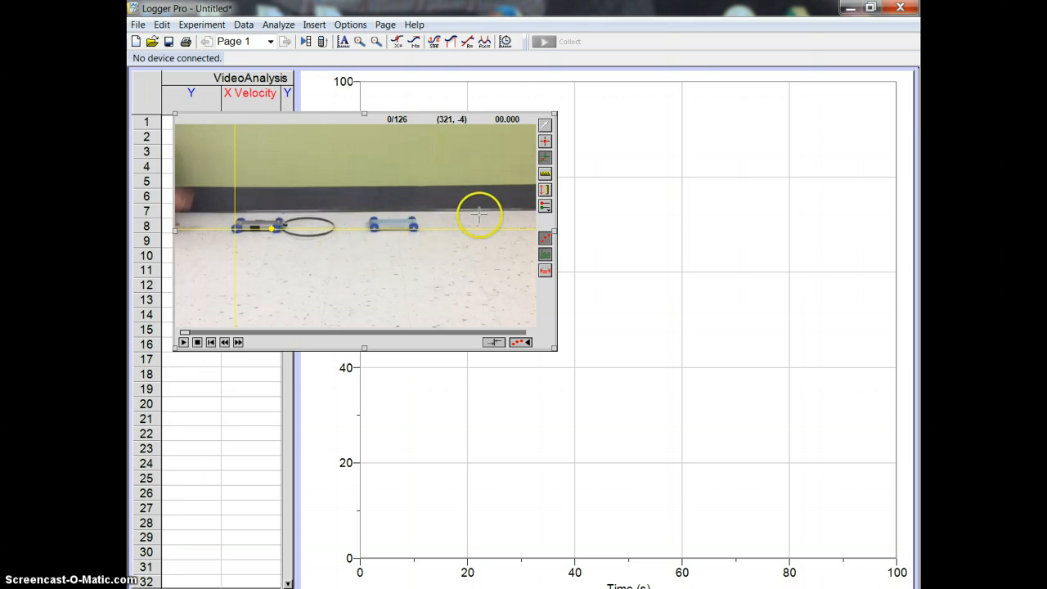
# Set the movie scale with a horizontal line on the floor from the hoop's right end to below the right cart, representing 1 ft.
pyautogui.click(545, 175)
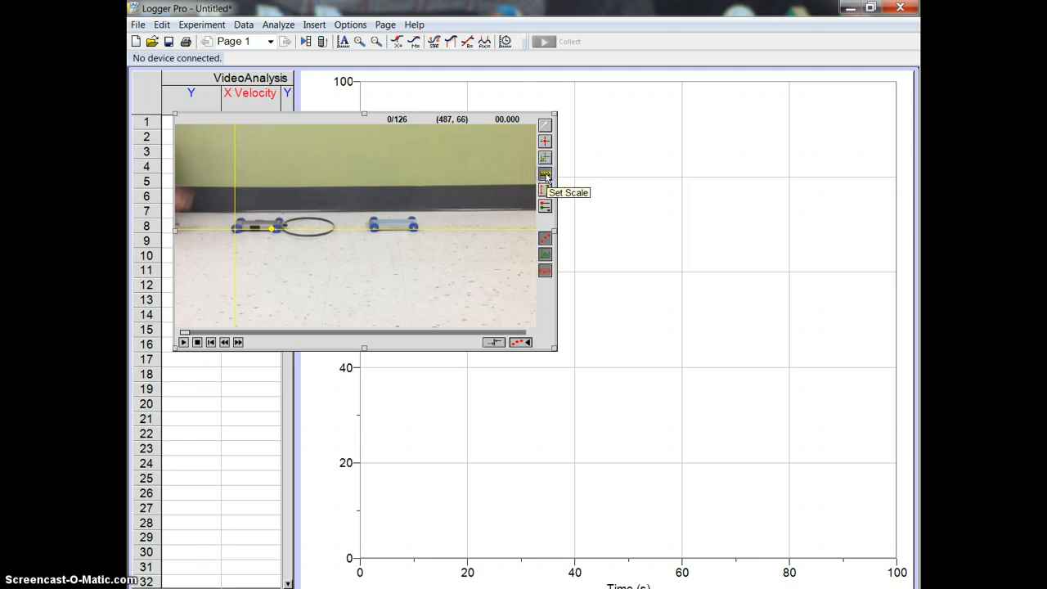
pyautogui.click(546, 175)
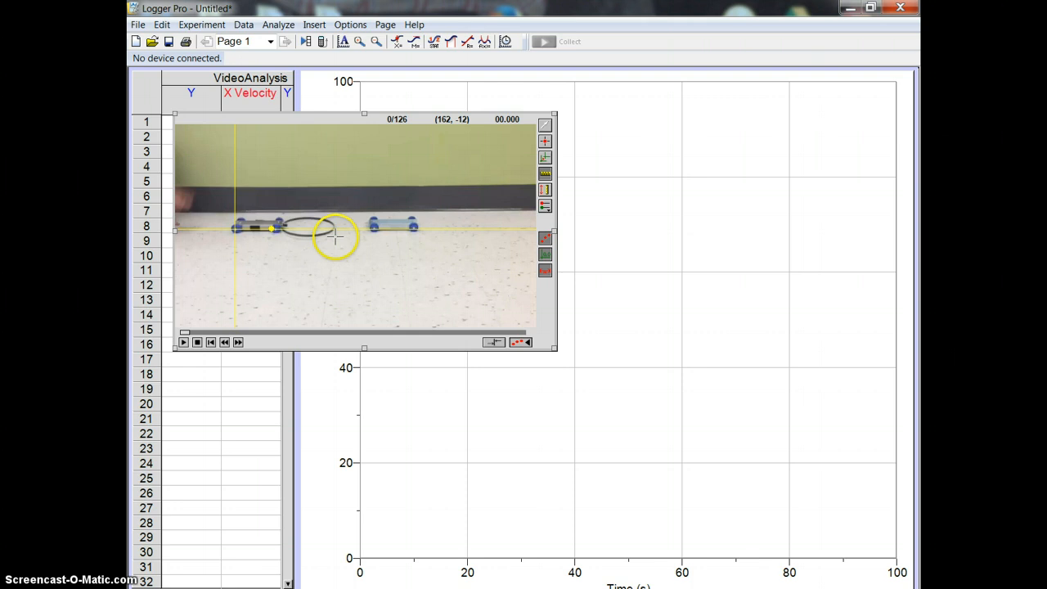
pyautogui.moveTo(335, 237); pyautogui.dragTo(393, 237)
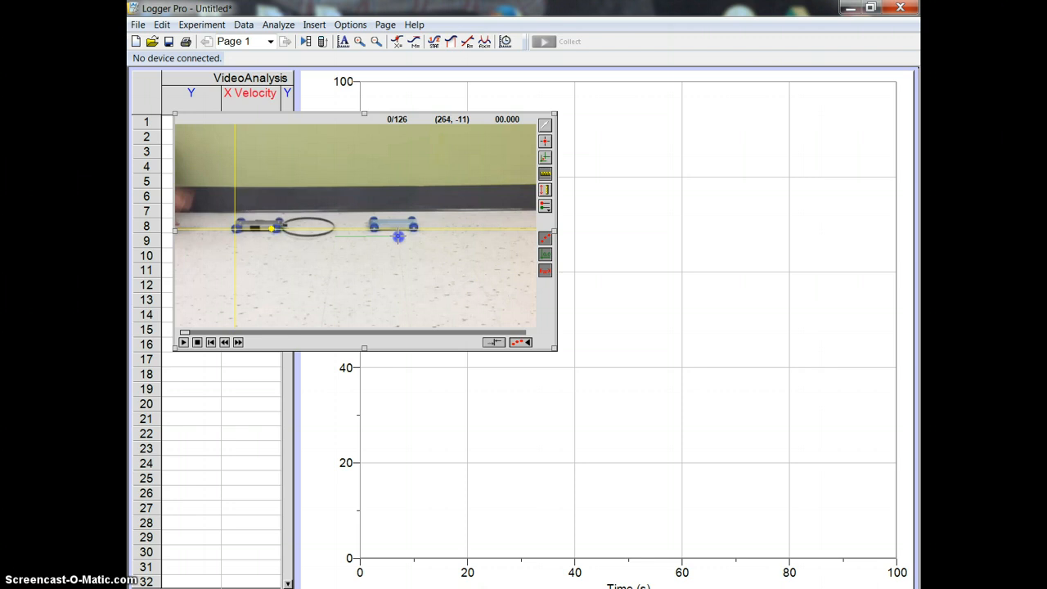
pyautogui.moveTo(398, 235); pyautogui.dragTo(396, 236)
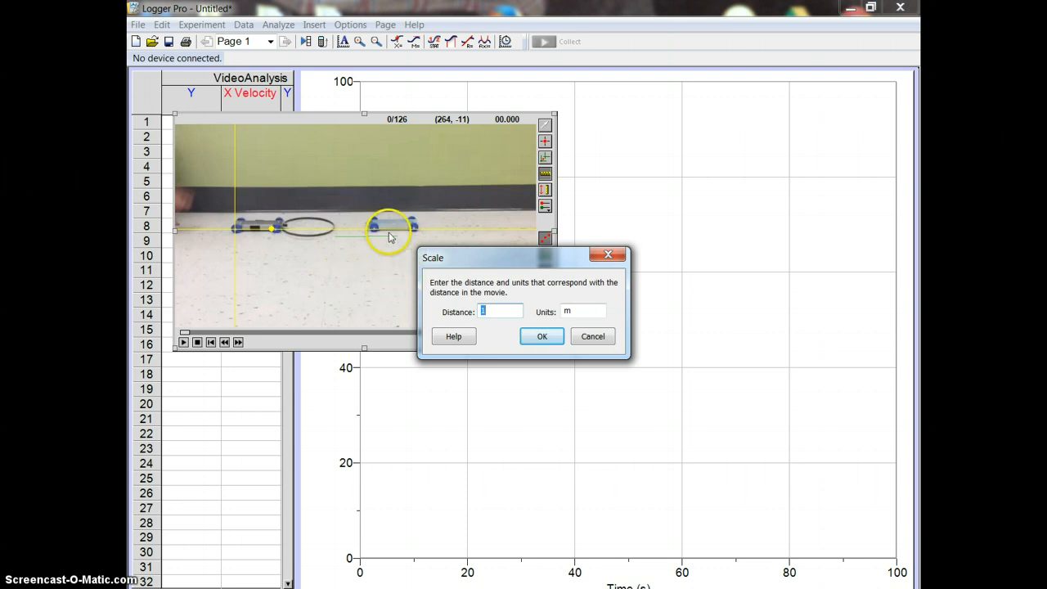
pyautogui.click(576, 311)
pyautogui.click(541, 336)
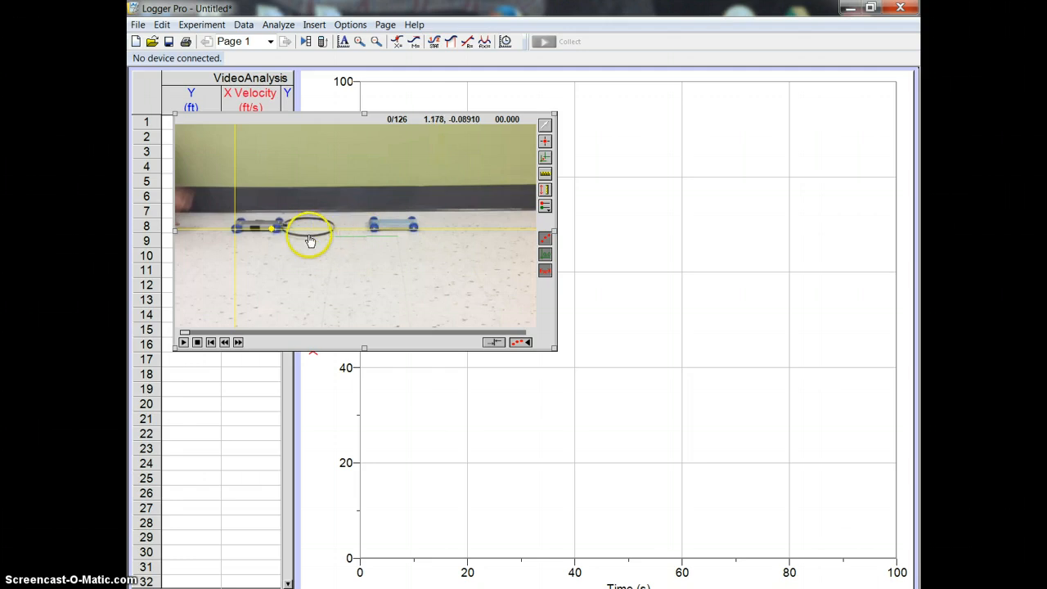
# Advance the movie to frame 70 and mark the left cart's left wheel with one point per frame through frame 77.
pyautogui.click(186, 334)
pyautogui.moveTo(191, 332); pyautogui.dragTo(378, 336)
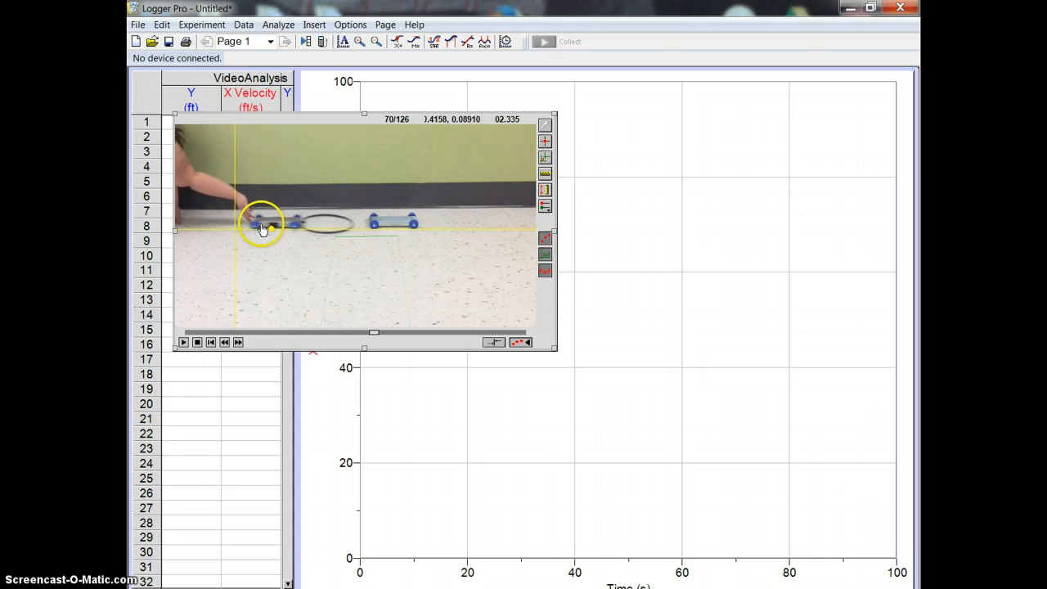
pyautogui.click(546, 142)
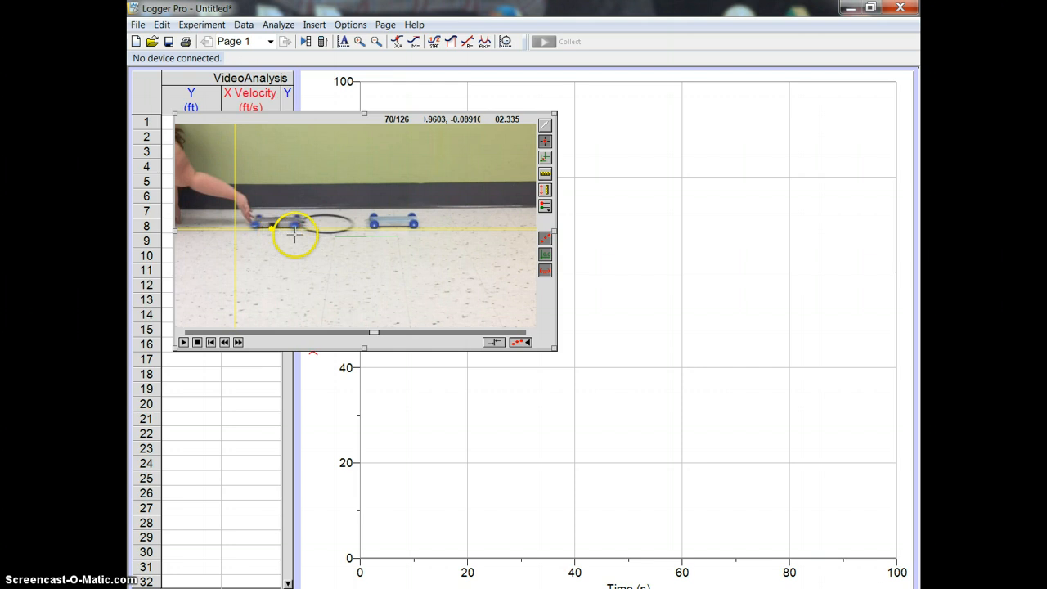
pyautogui.click(253, 225)
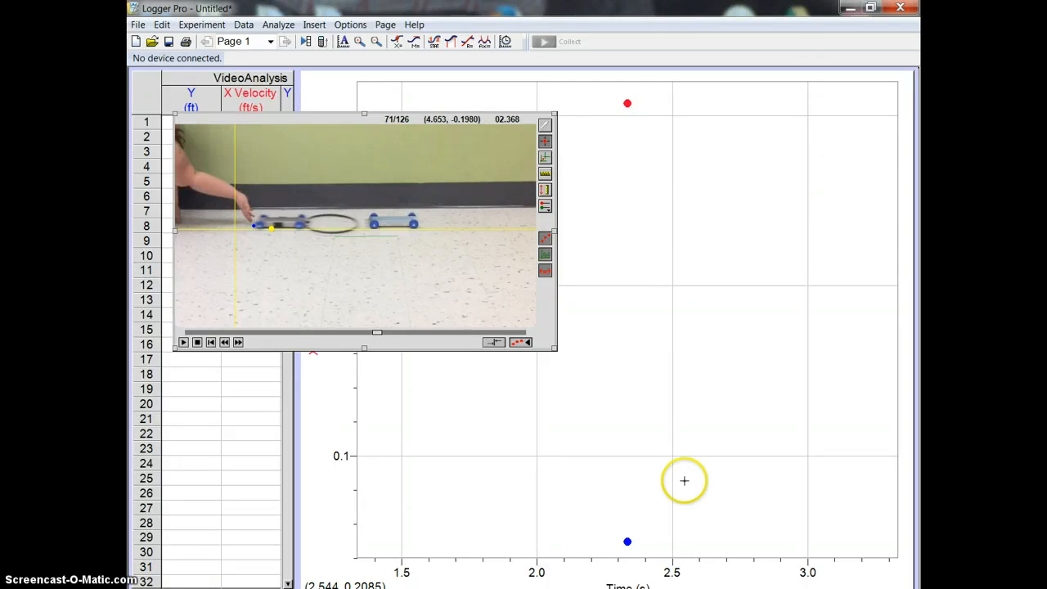
pyautogui.click(259, 226)
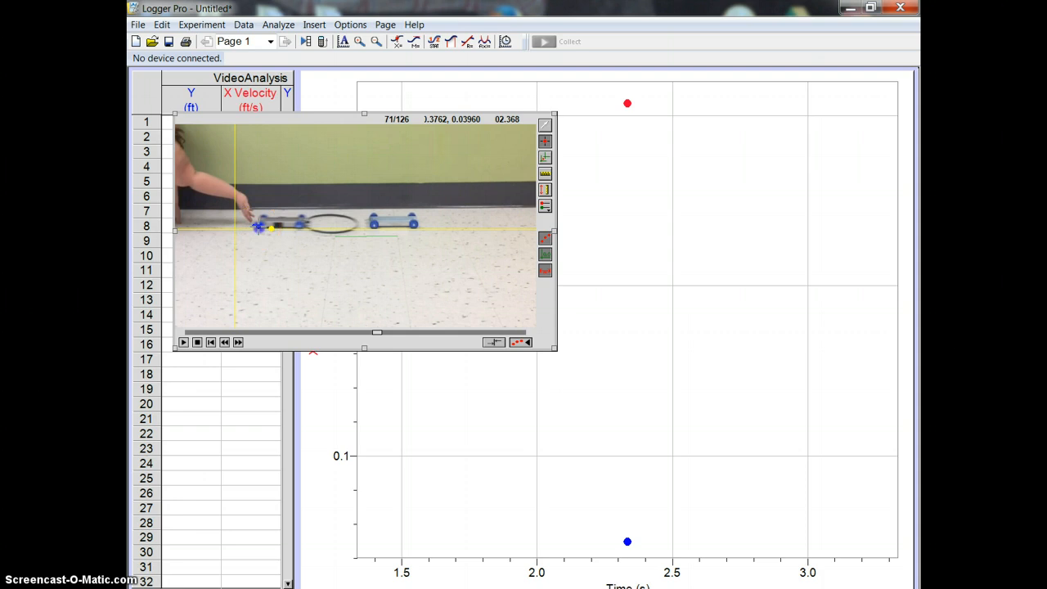
pyautogui.click(263, 227)
pyautogui.click(268, 226)
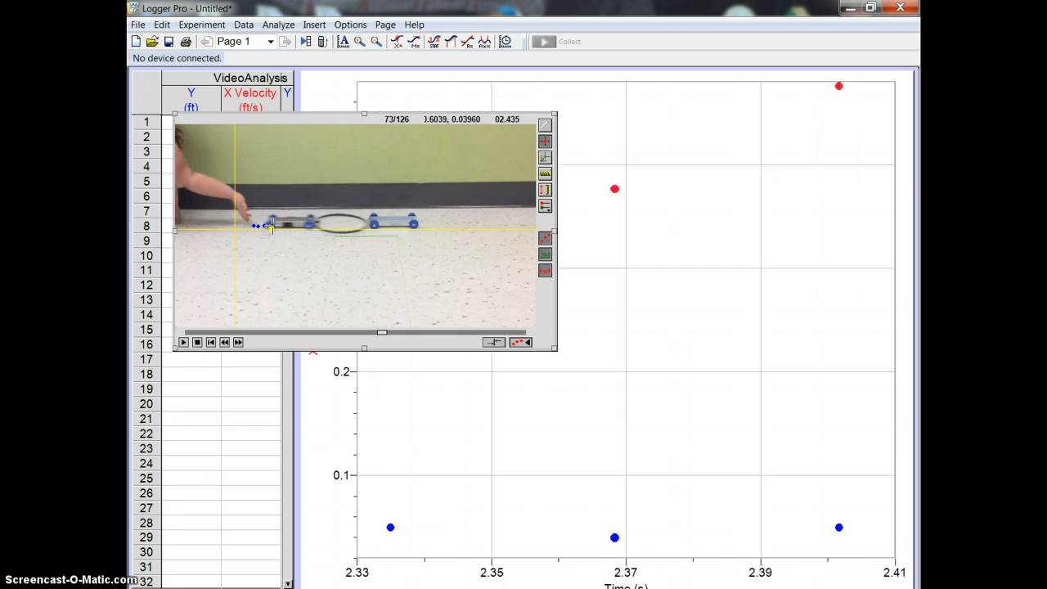
pyautogui.click(271, 227)
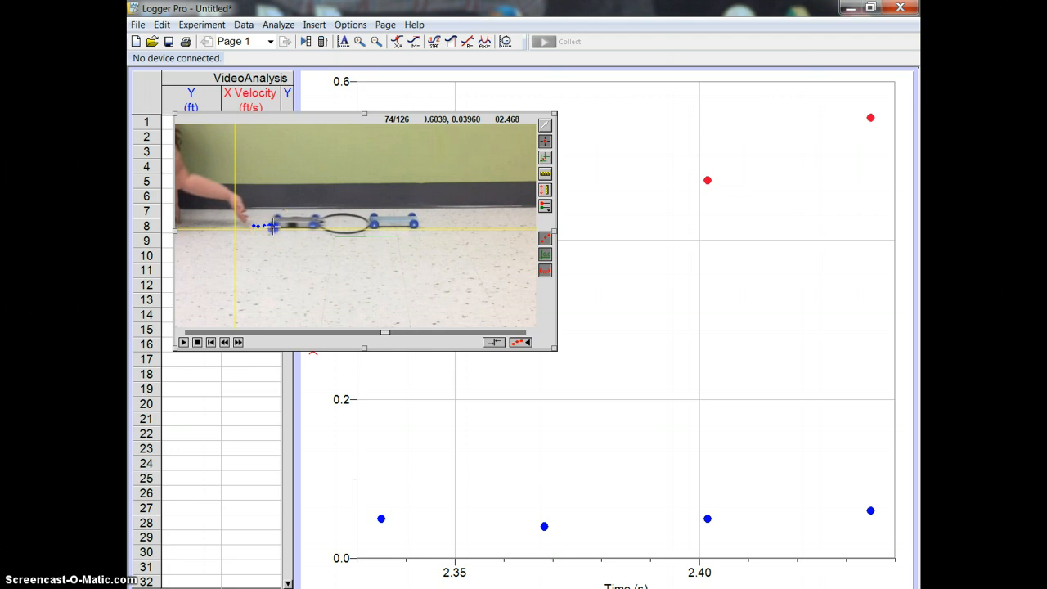
pyautogui.click(274, 226)
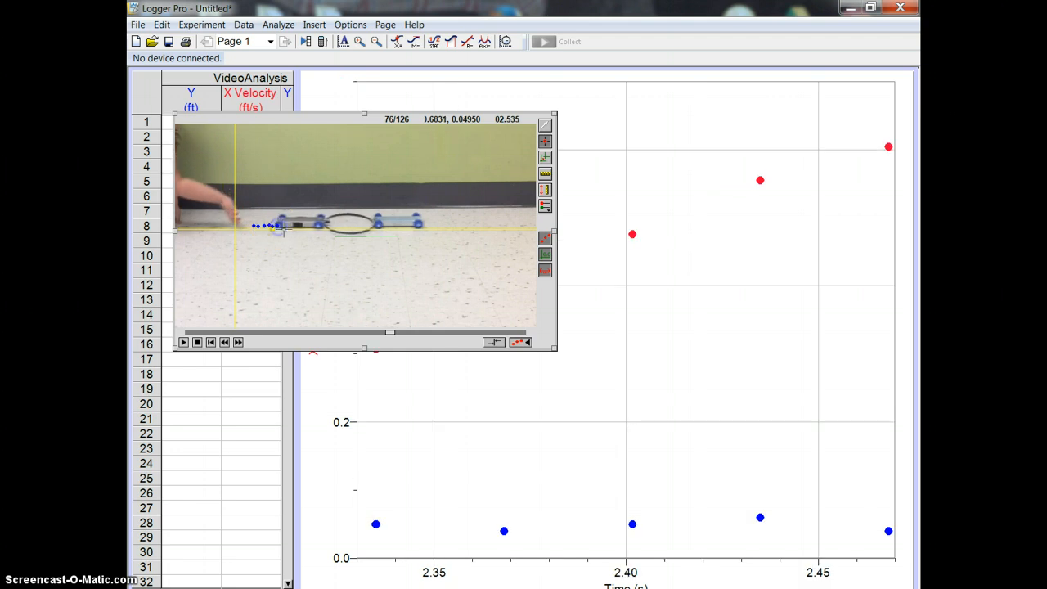
pyautogui.click(279, 226)
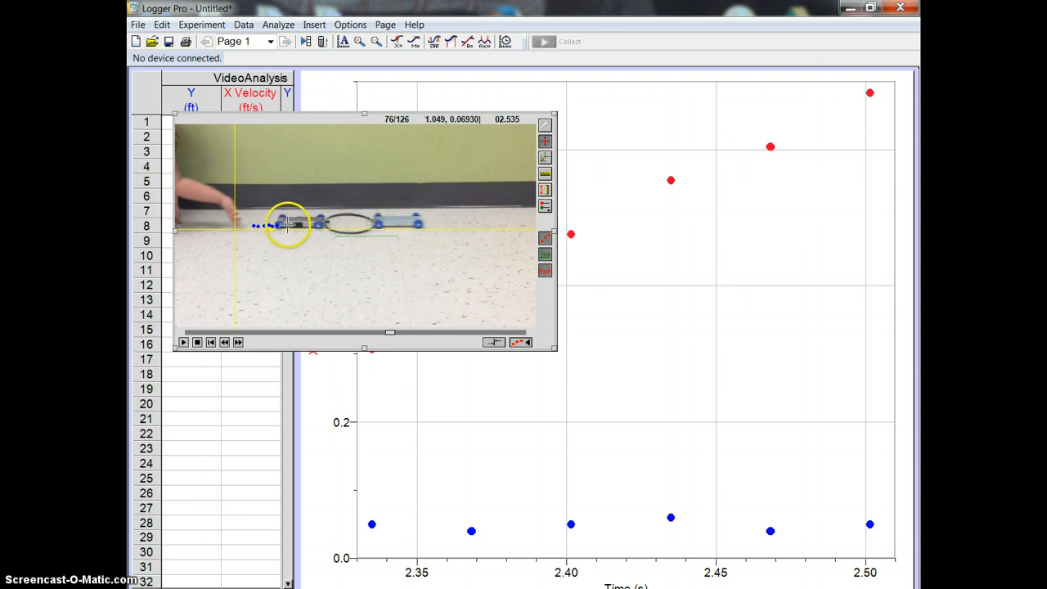
pyautogui.click(278, 226)
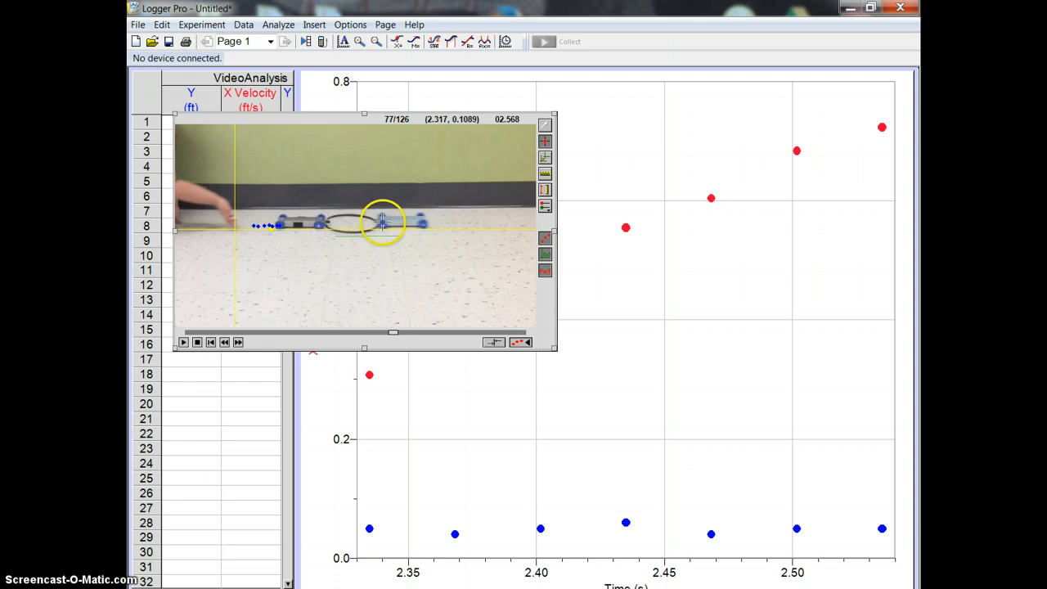
pyautogui.click(279, 227)
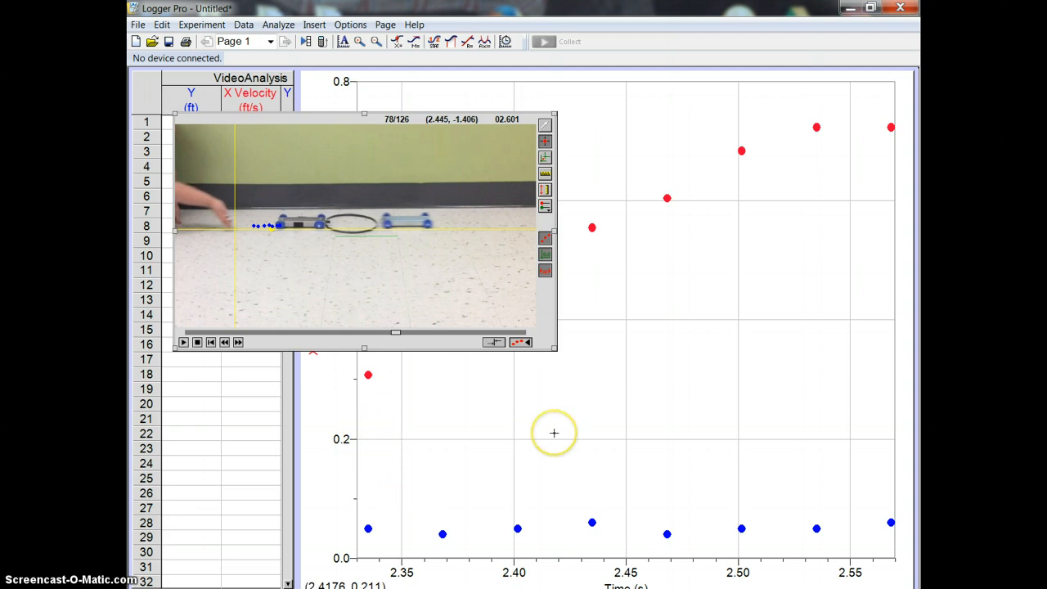
# Bring the graph to the front and plot only X on its vertical axis.
pyautogui.click(554, 432)
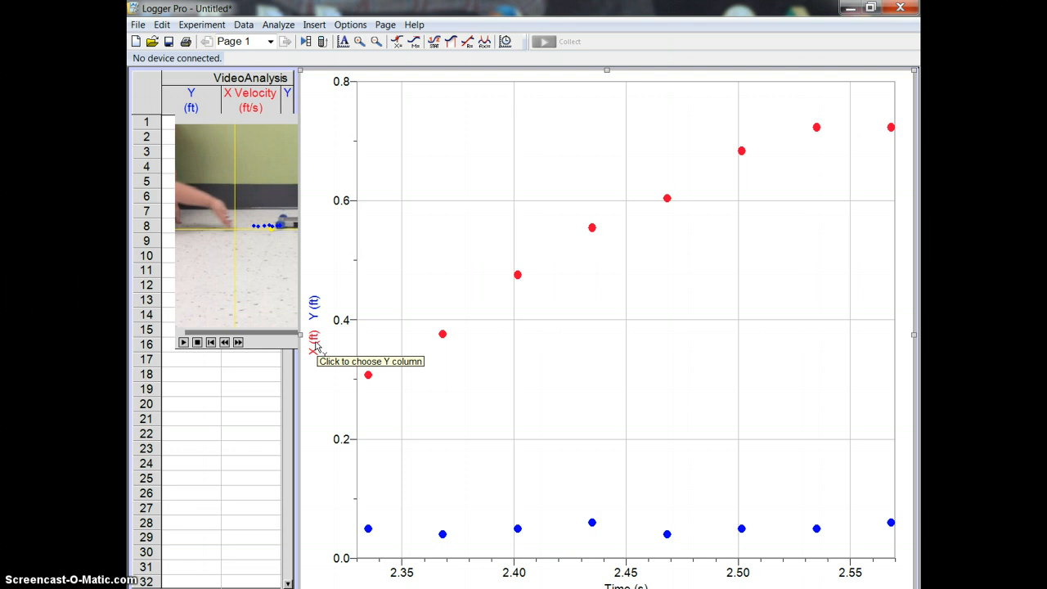
pyautogui.click(315, 345)
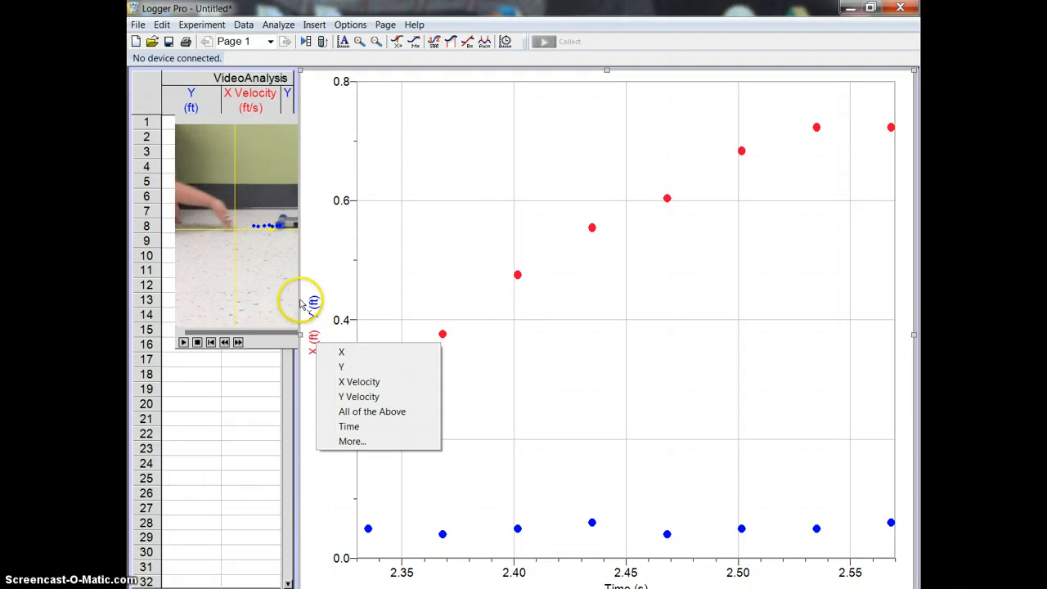
pyautogui.click(340, 352)
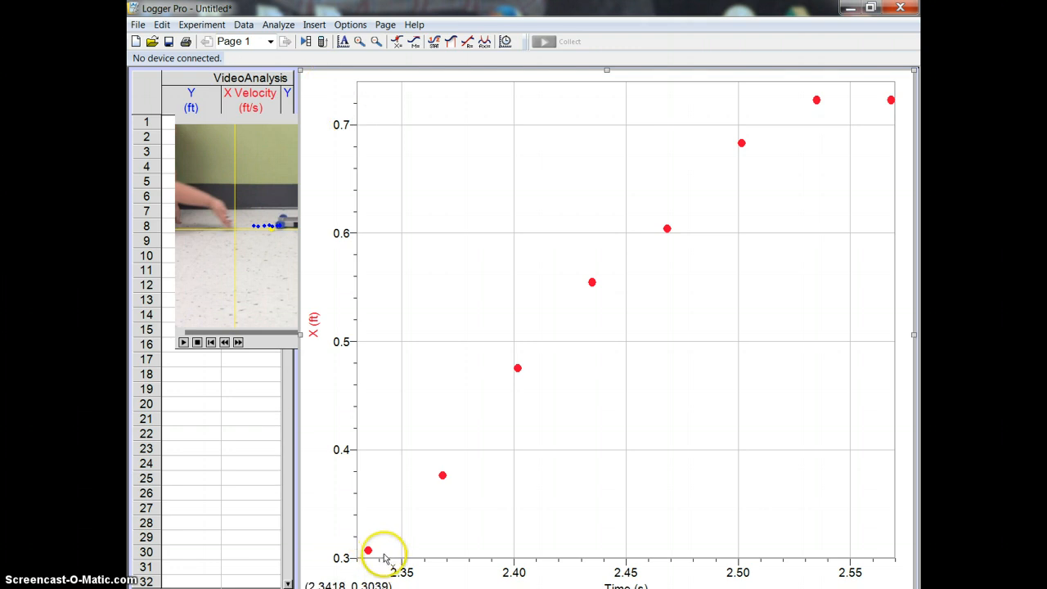
# Apply a linear fit to the X data between about 2.34 s and 2.52 s on the graph.
pyautogui.moveTo(385, 556); pyautogui.dragTo(777, 88)
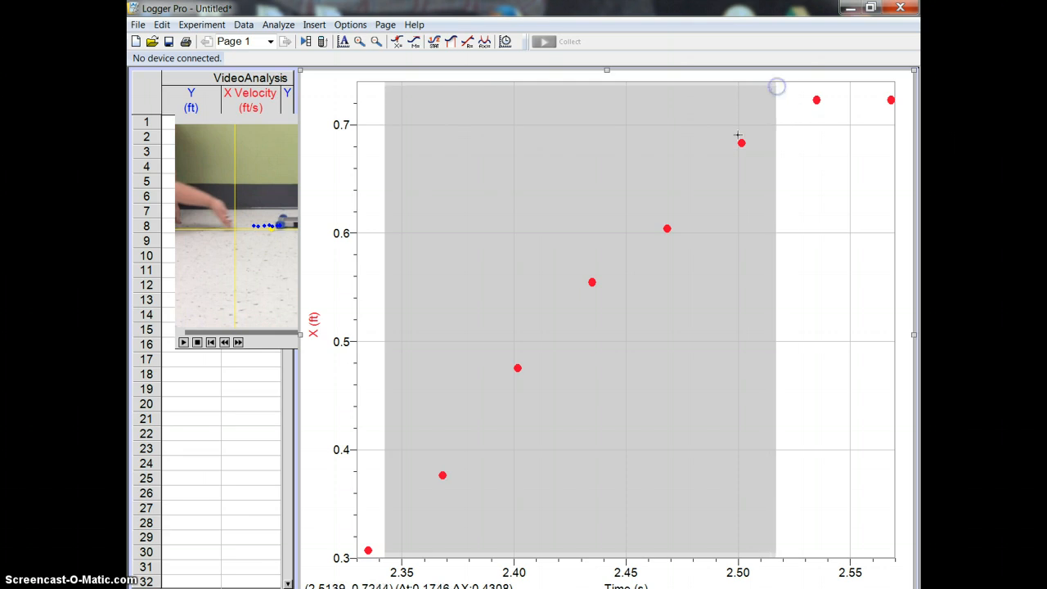
pyautogui.click(277, 25)
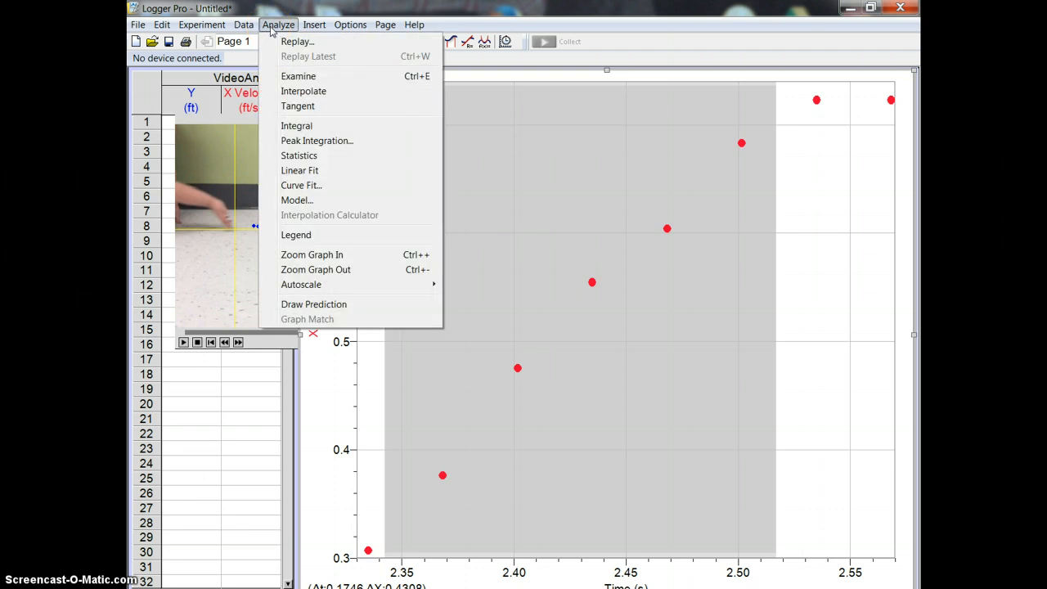
pyautogui.click(294, 172)
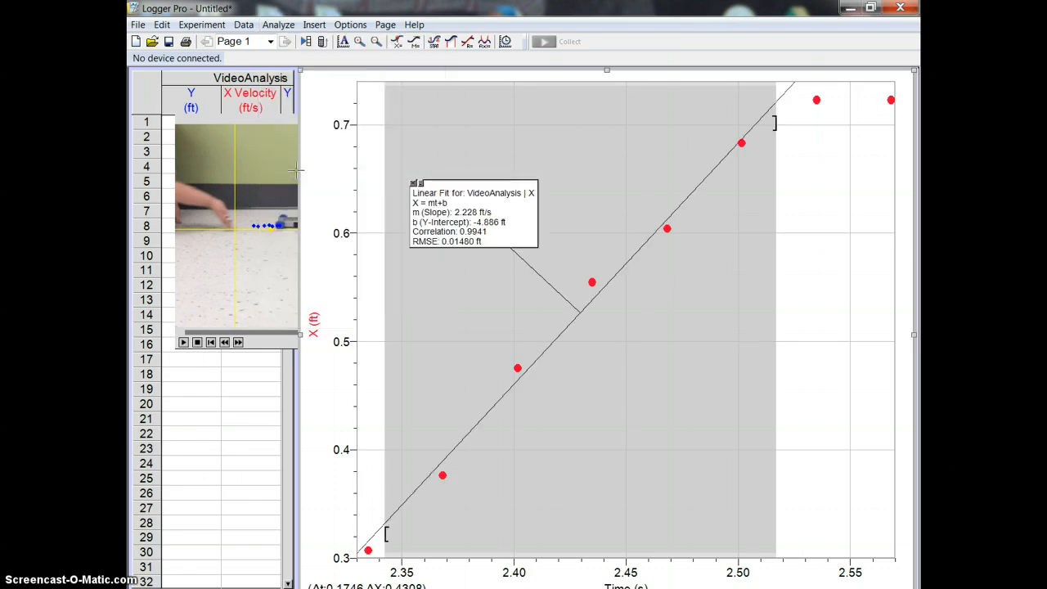